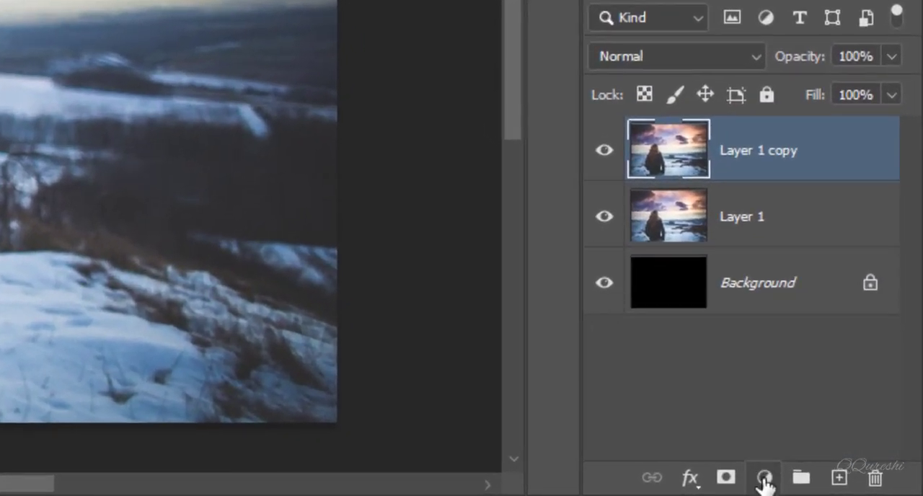
Add a Gradient Map adjustment layer above Layer 1 copy with 25% fill and the Linear Light blend mode
click(781, 478)
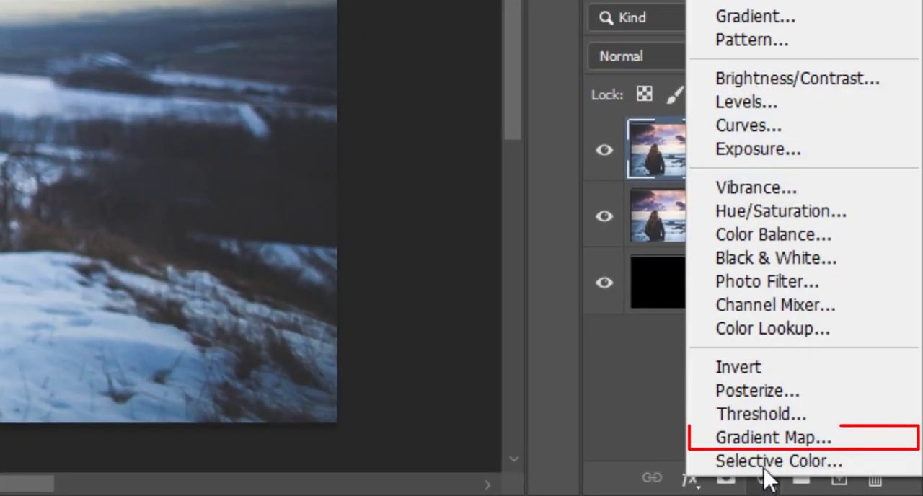
click(762, 440)
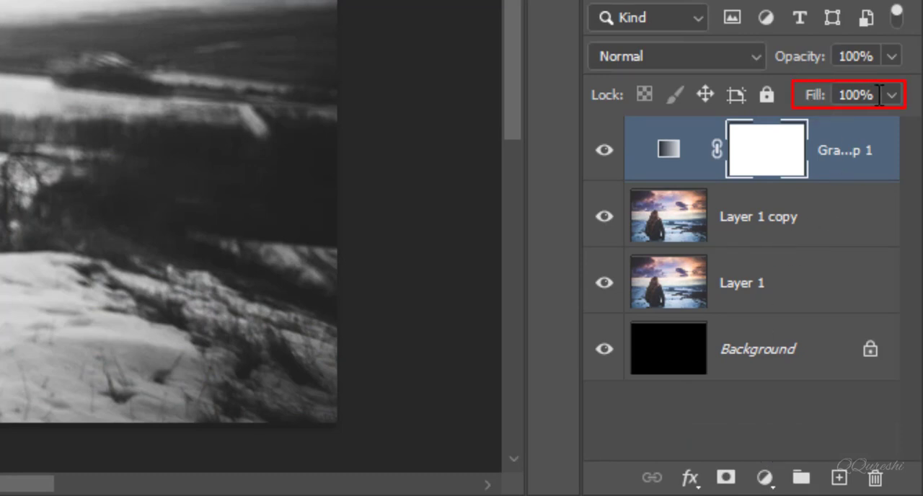
click(836, 97)
text(25)
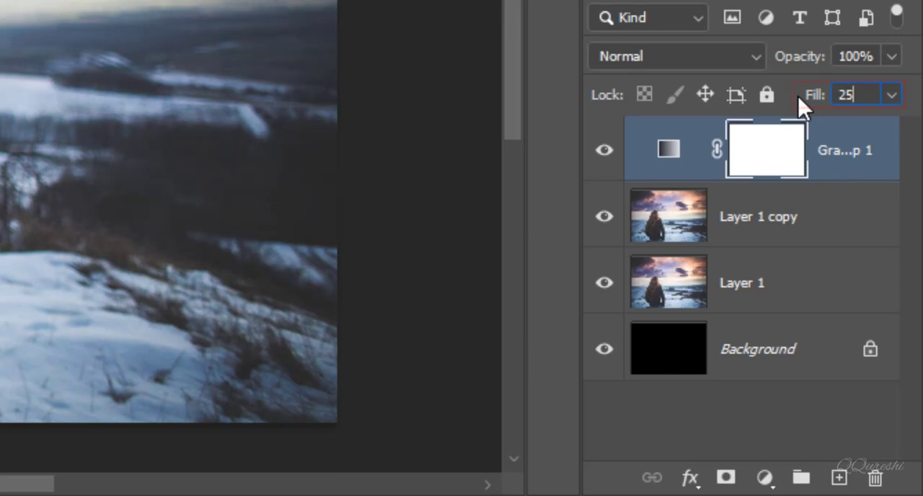
key(Return)
click(696, 55)
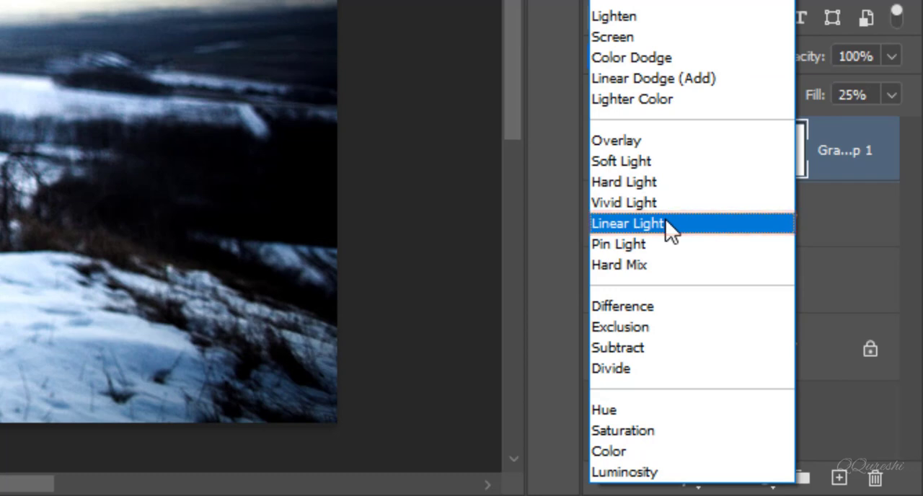
click(665, 222)
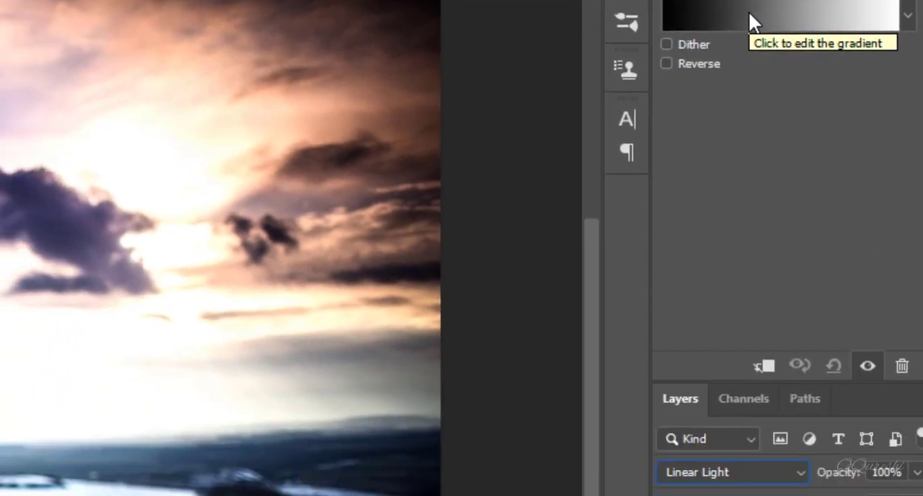
Change the gradient map's gradient type to Noise with a roughness of 10%
click(717, 193)
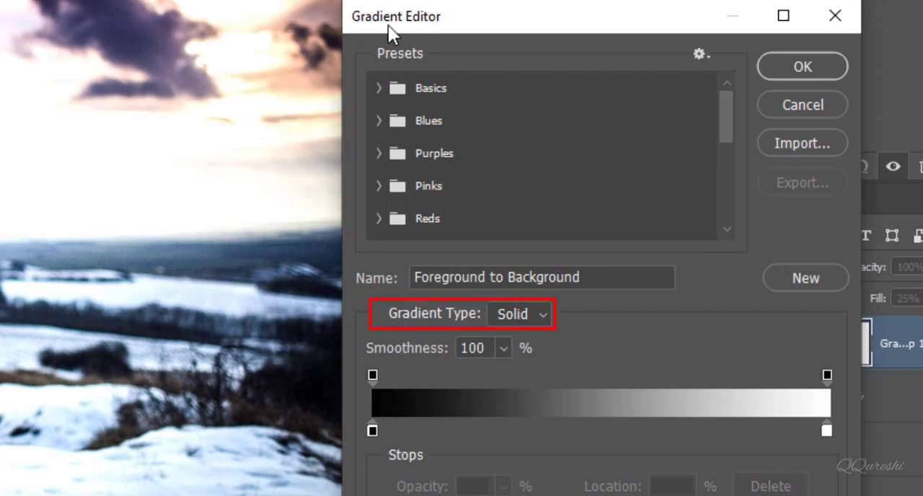
click(545, 313)
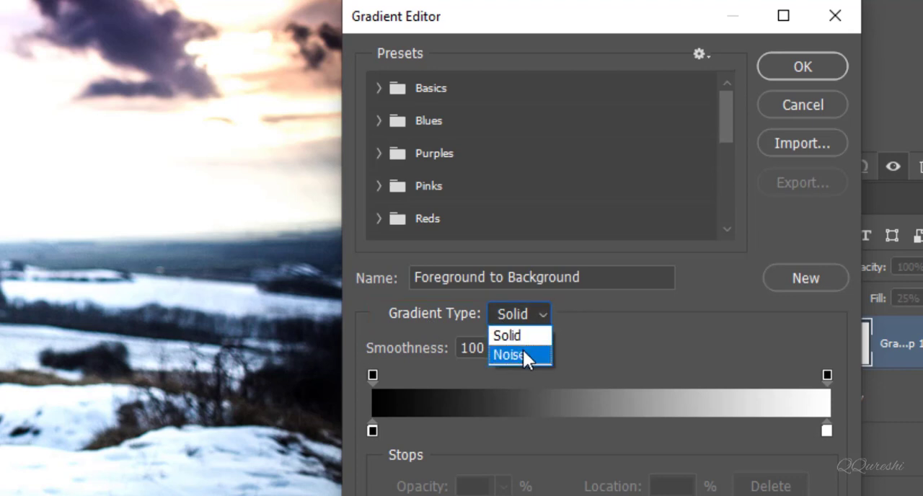
click(523, 354)
click(489, 351)
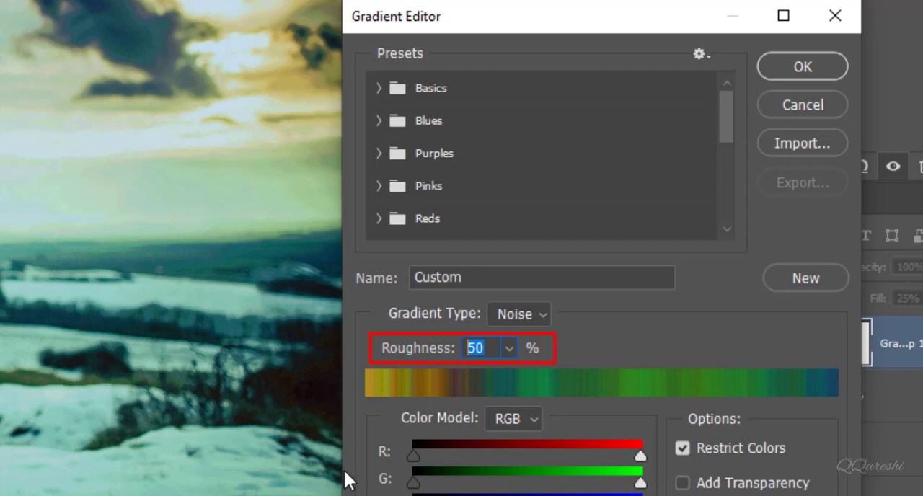
text(10)
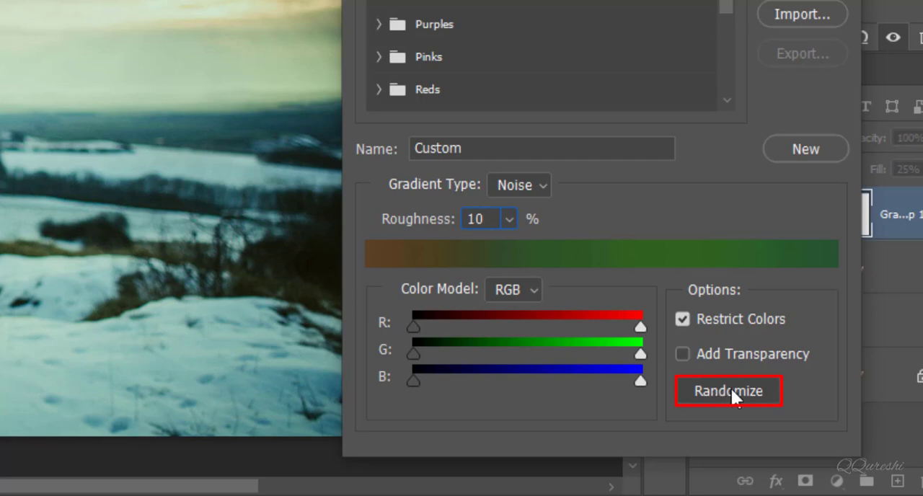
Randomize the noise gradient to a dark maroon to bright green blend, accept it, and compare the result with the original in Layer 1
click(731, 389)
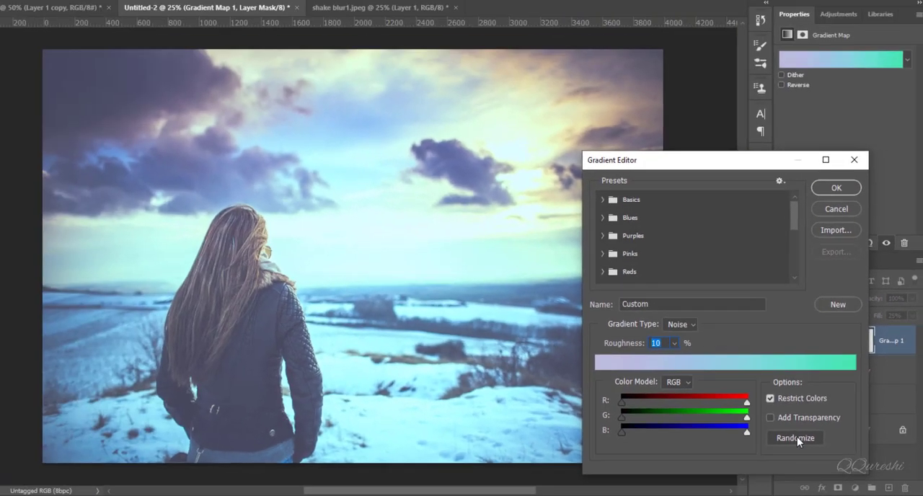
click(745, 401)
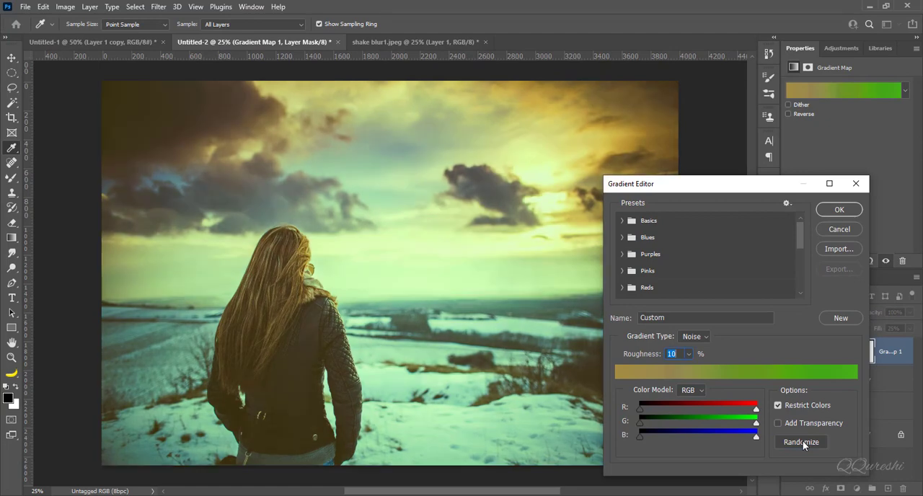
click(745, 401)
click(803, 440)
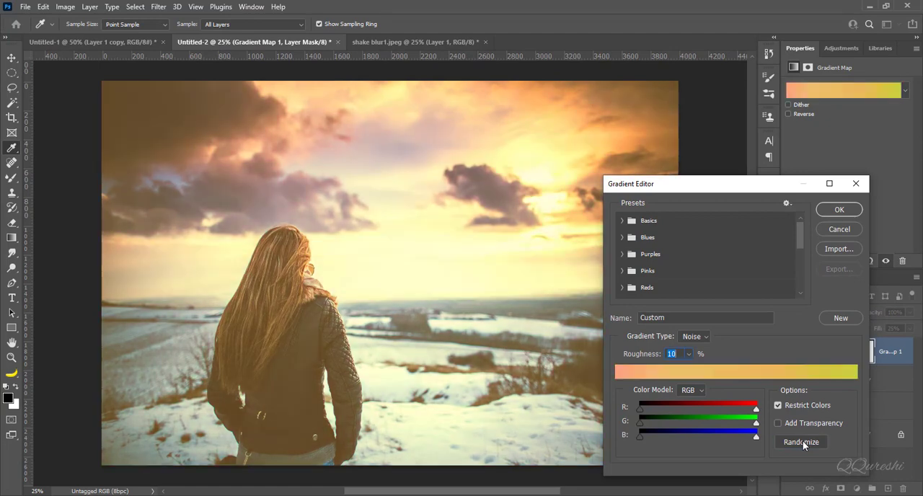
click(802, 441)
click(803, 441)
click(802, 441)
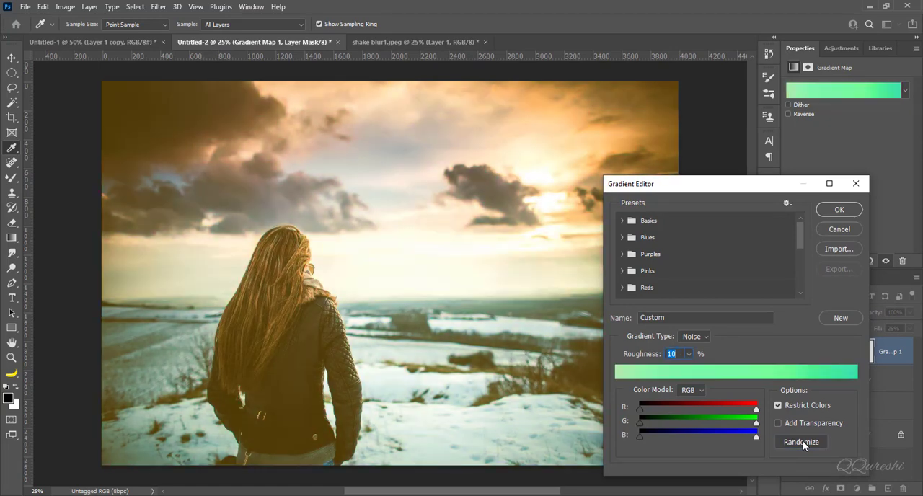
click(803, 440)
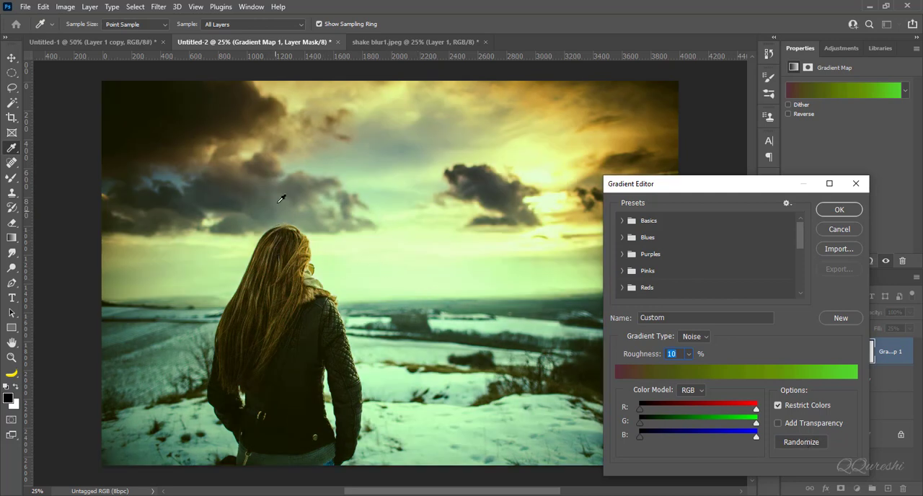
click(834, 210)
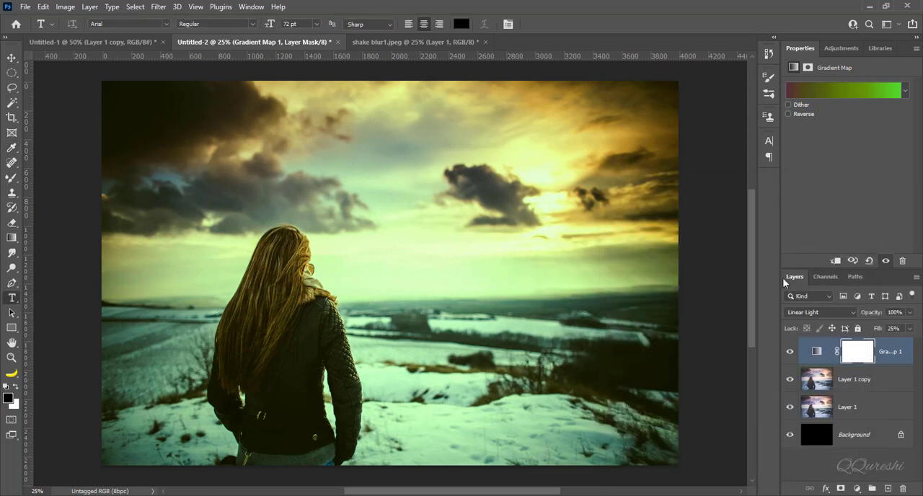
alt+click(790, 409)
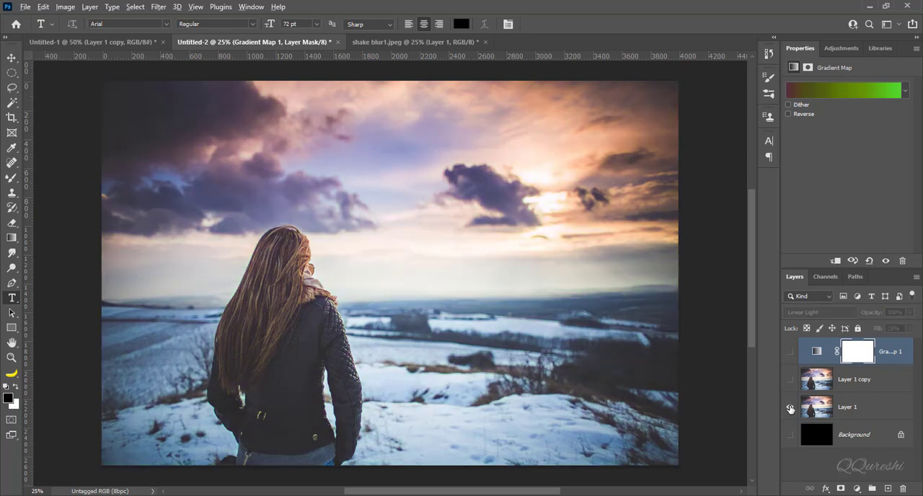
alt+click(791, 409)
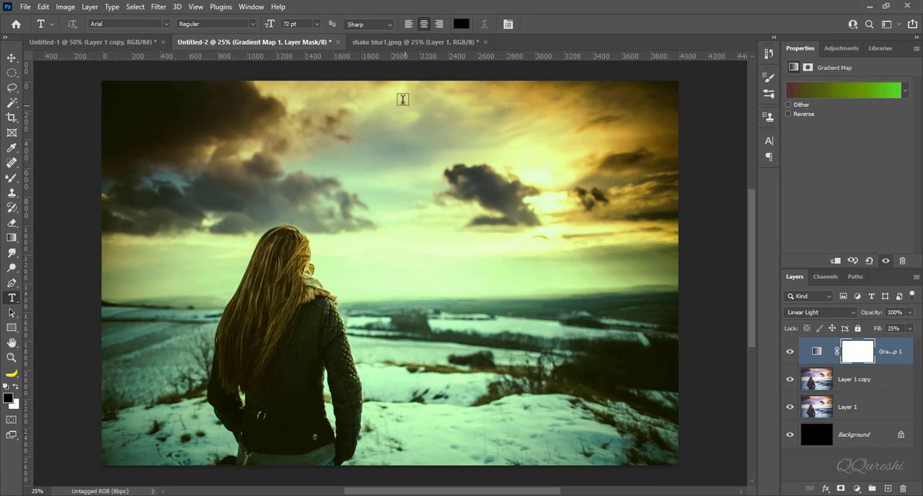
In the Untitled-1 stream photo, add a Gradient Map adjustment layer with 25% fill and the Linear Light blend mode
click(116, 42)
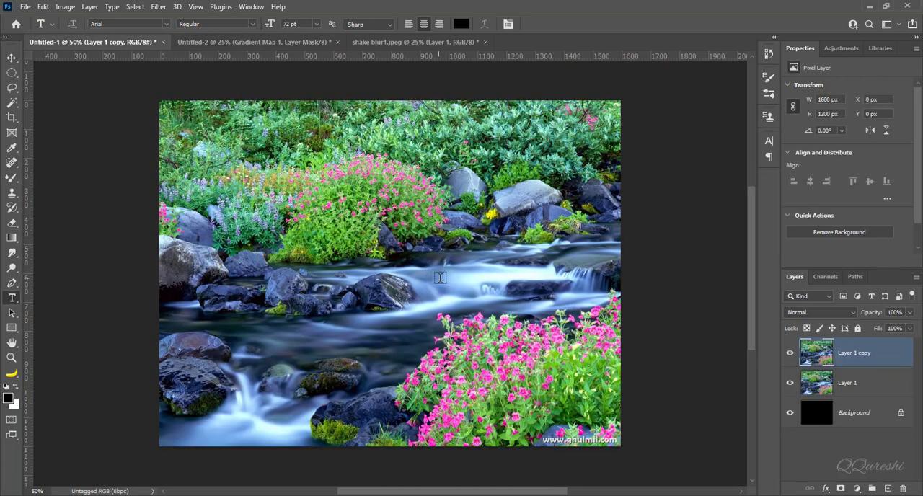
click(857, 488)
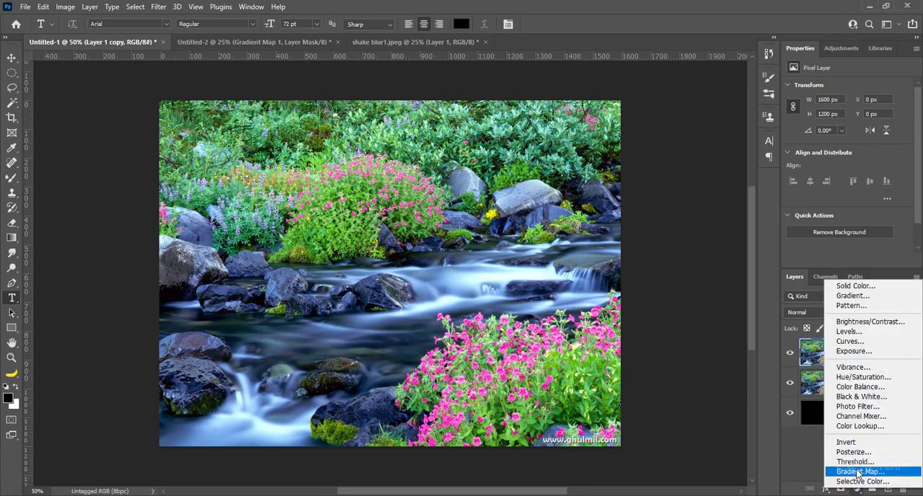
click(858, 472)
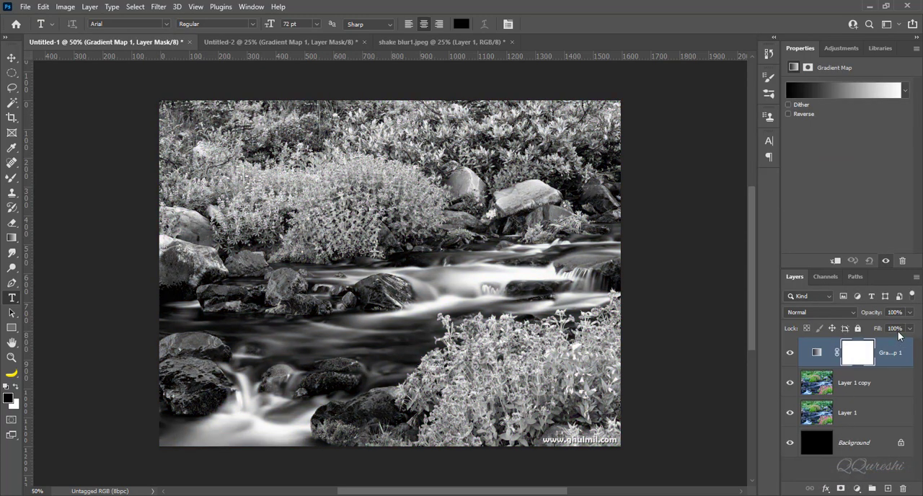
drag(897, 328, 872, 328)
text(0)
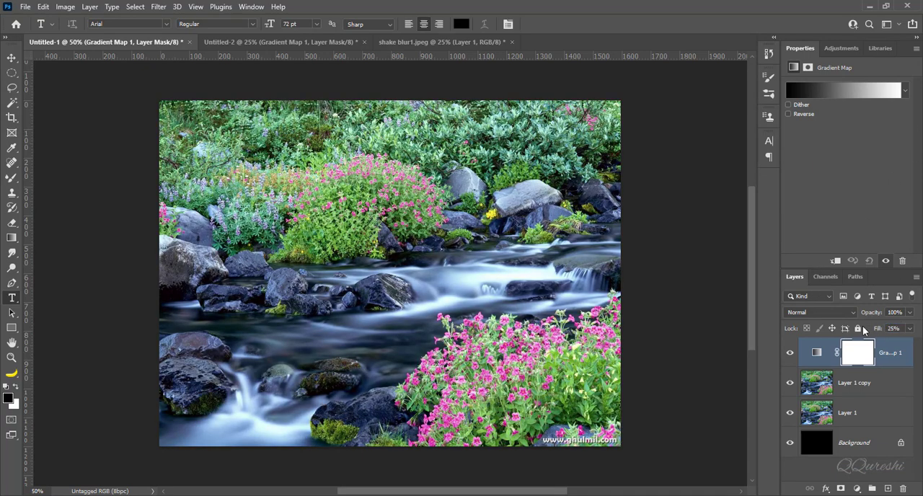
click(816, 313)
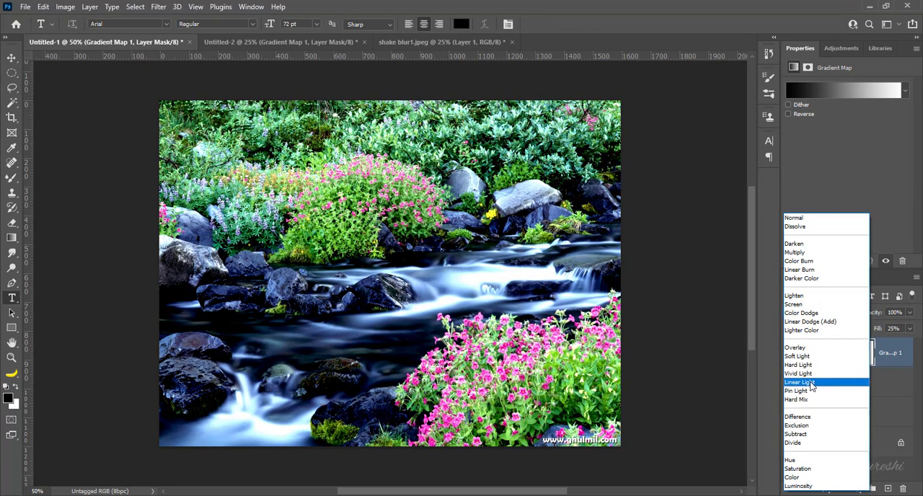
click(811, 383)
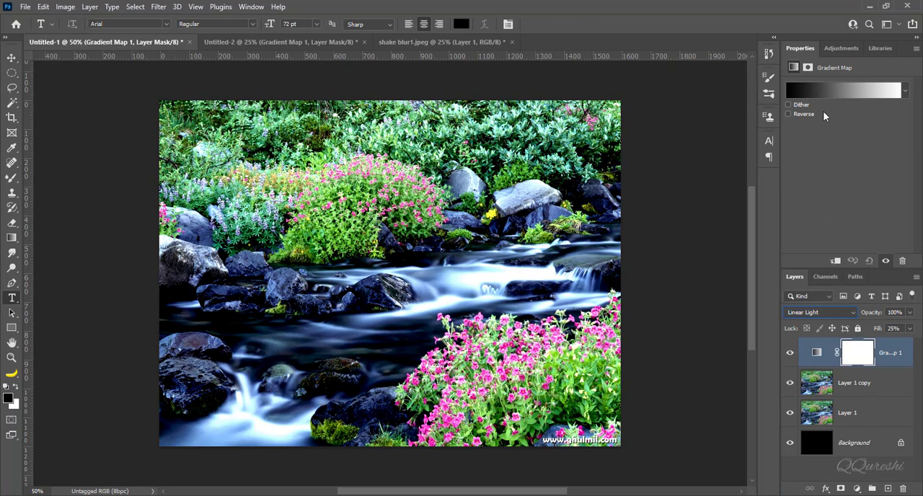
Make the stream photo's gradient map a Noise gradient with 10% roughness
click(837, 91)
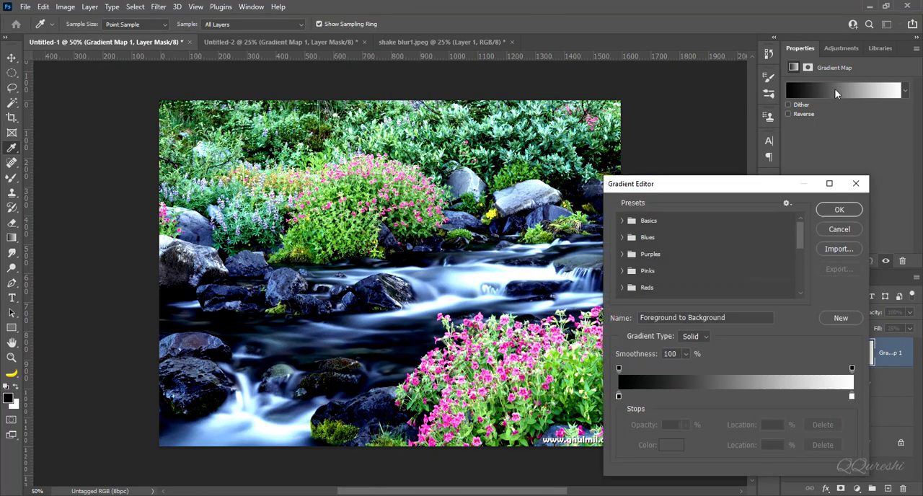
click(707, 336)
click(692, 358)
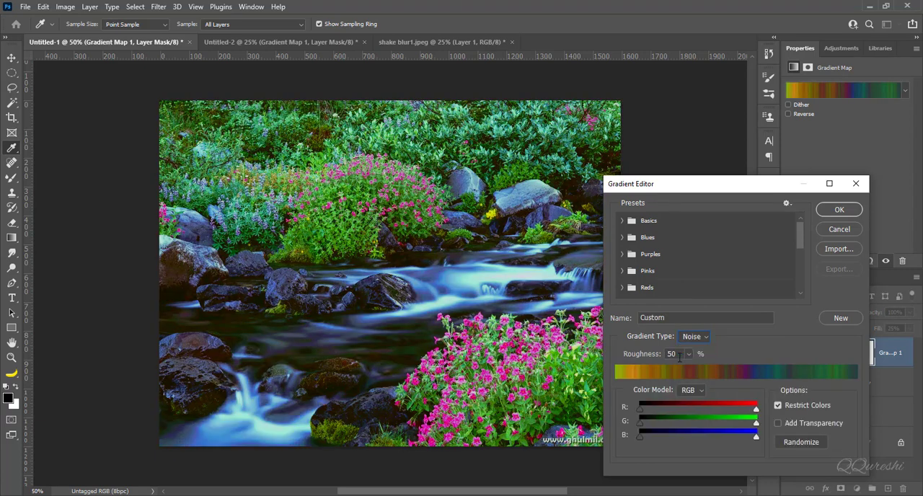
click(656, 355)
text(10)
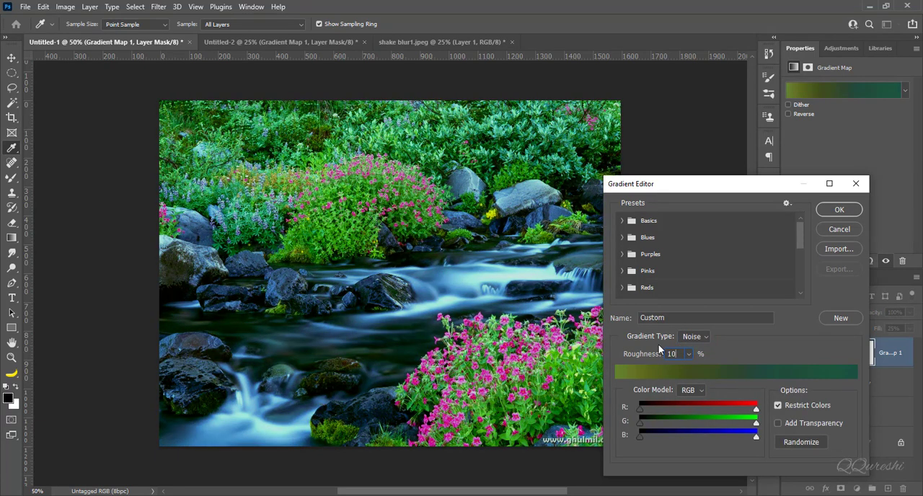
Randomize the stream photo's noise gradient until it runs from orange through red to purple, and accept it
click(794, 443)
click(793, 442)
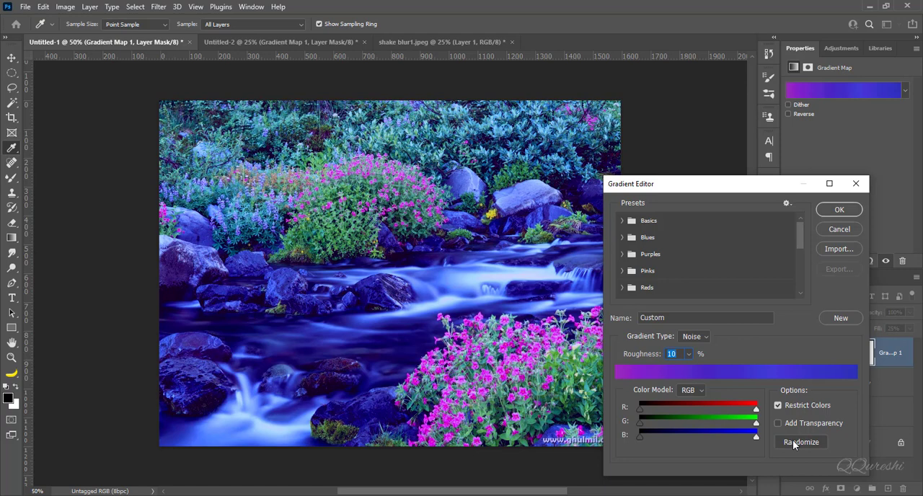
click(793, 442)
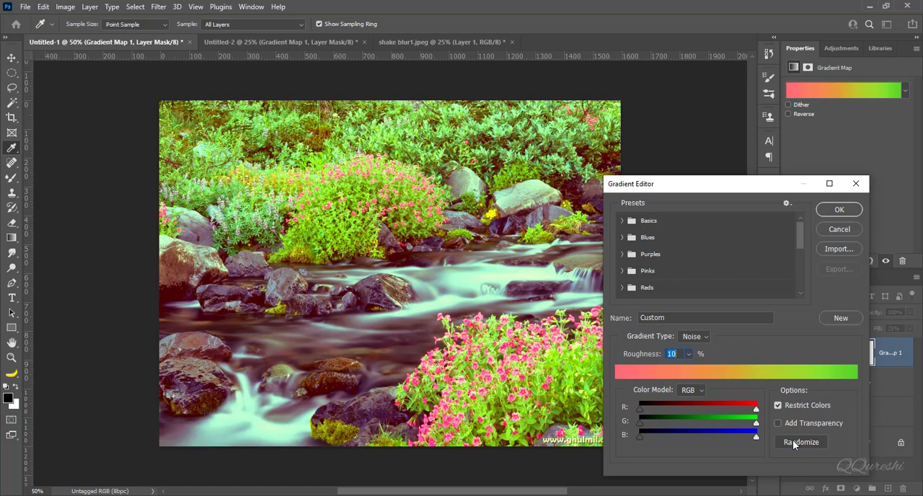
click(793, 441)
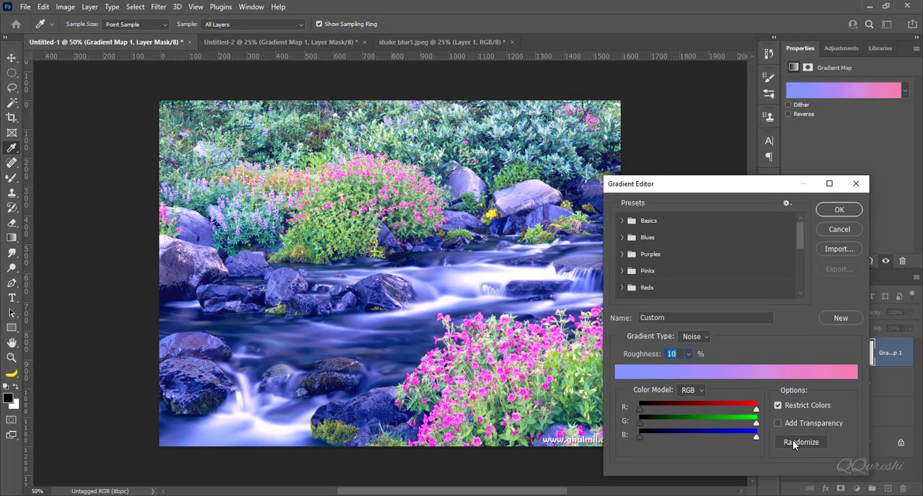
click(792, 441)
click(792, 440)
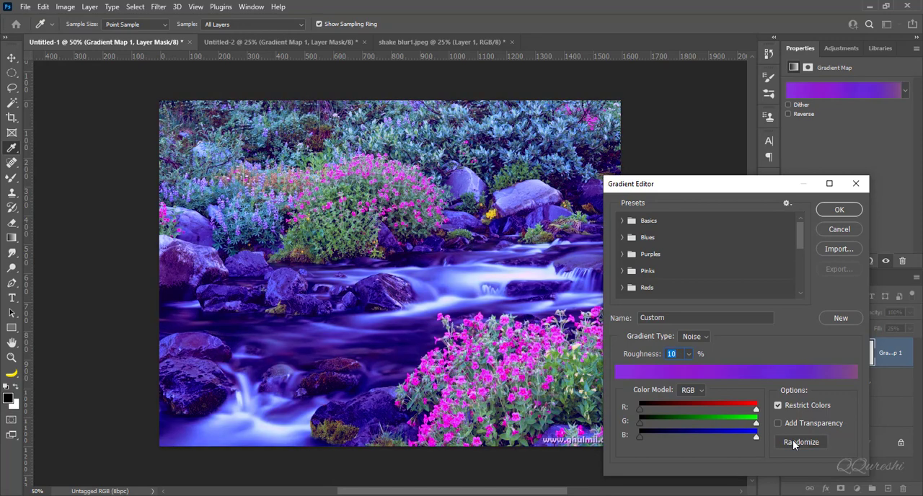
click(792, 441)
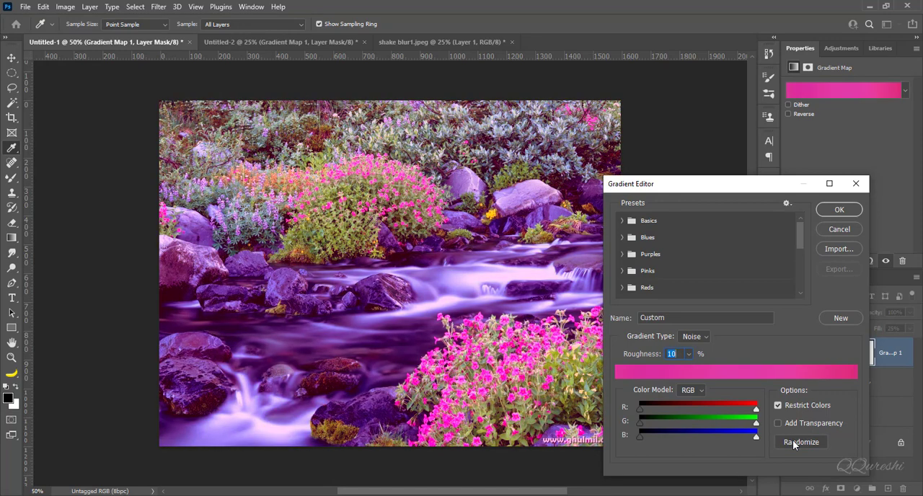
click(792, 441)
click(792, 440)
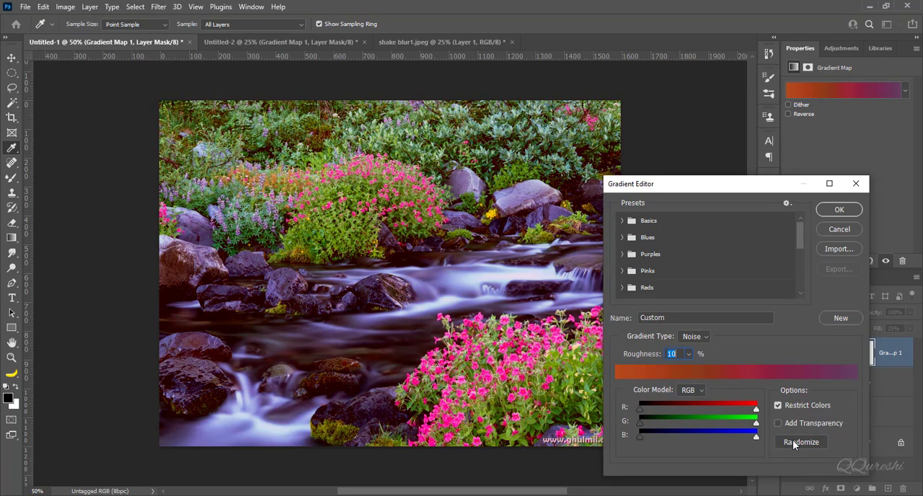
click(841, 210)
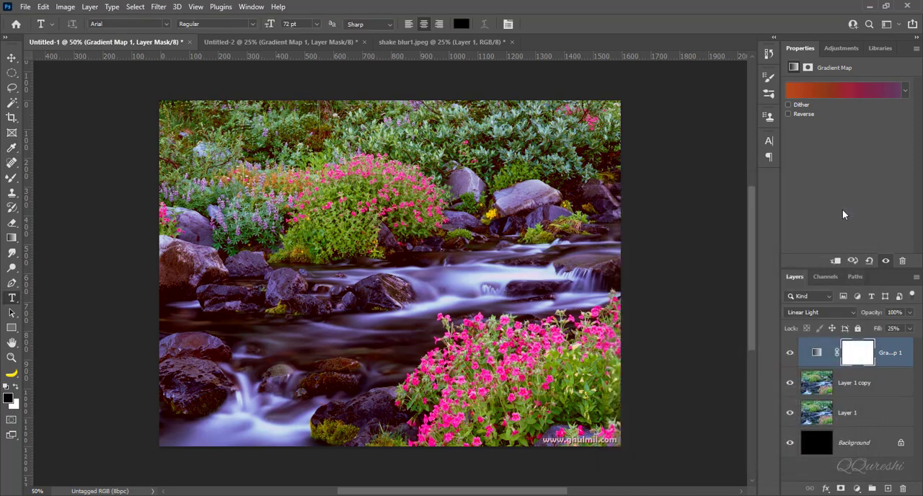
Compare the graded stream photo with the original in Layer 1, and restore all layers
alt+click(790, 414)
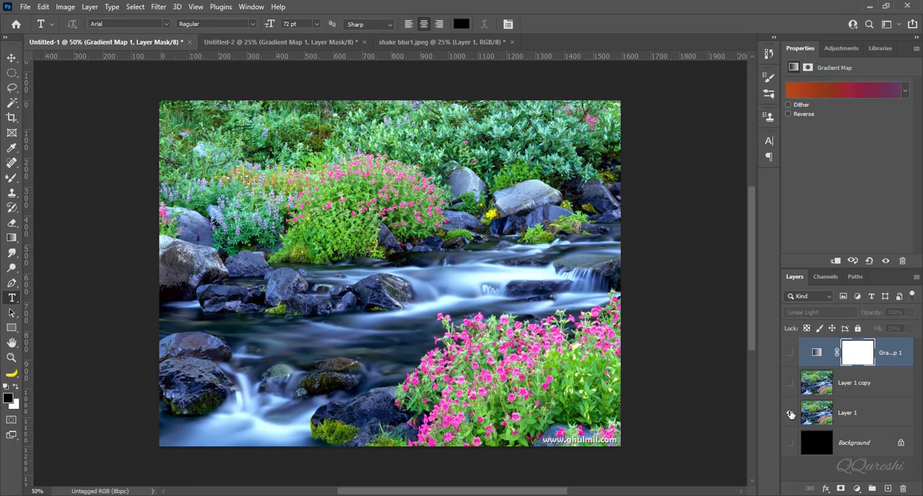
alt+click(790, 414)
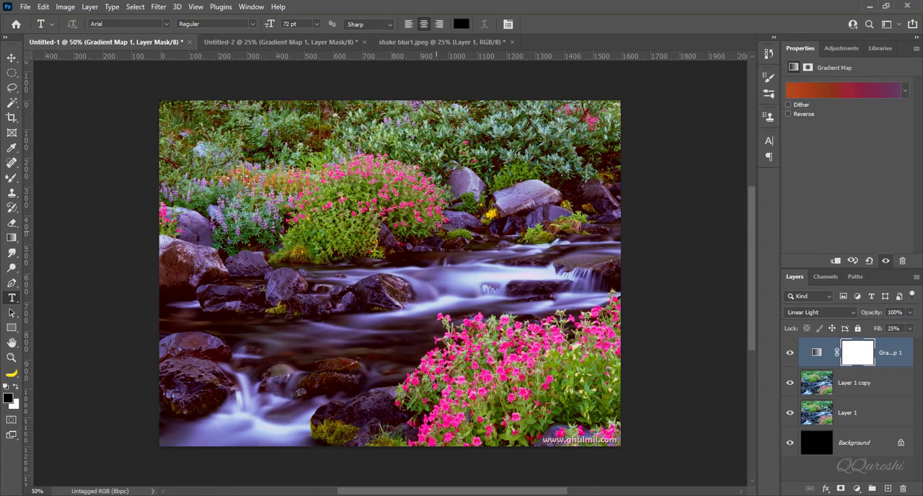
In shake blur1.jpeg, add a Gradient Map adjustment layer with 25% fill and the Linear Light blend mode
click(424, 42)
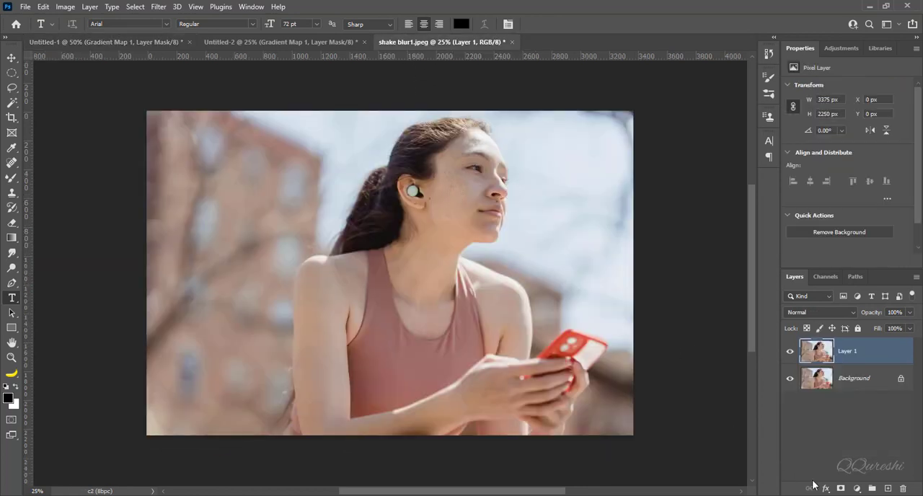
click(858, 489)
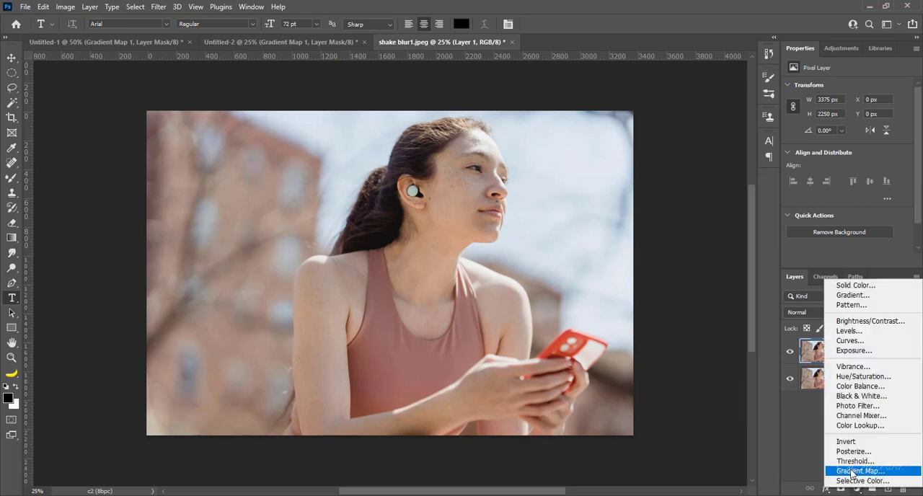
click(851, 471)
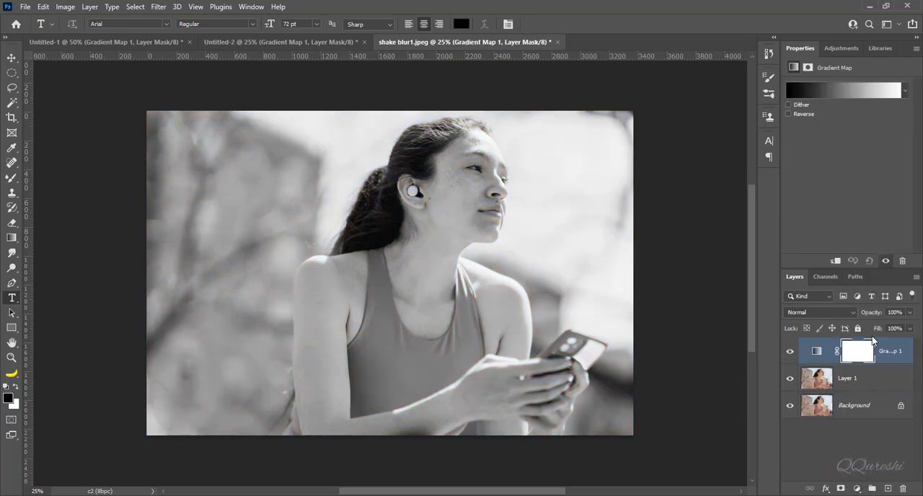
click(895, 328)
text(25)
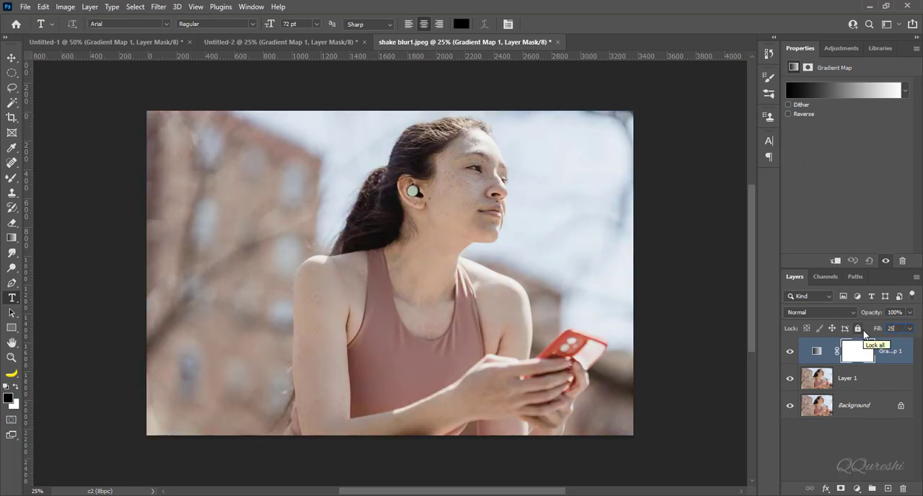
key(Return)
Make the portrait's gradient map a Noise gradient with 10% roughness
click(833, 91)
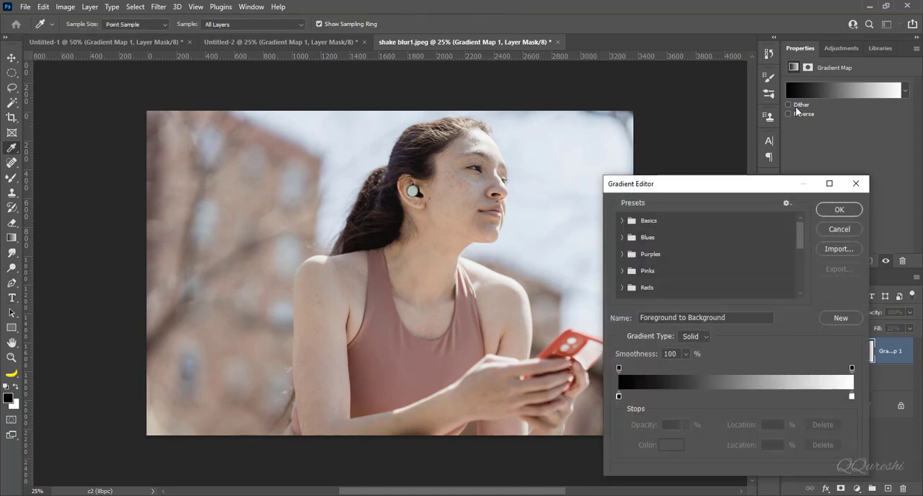
click(702, 337)
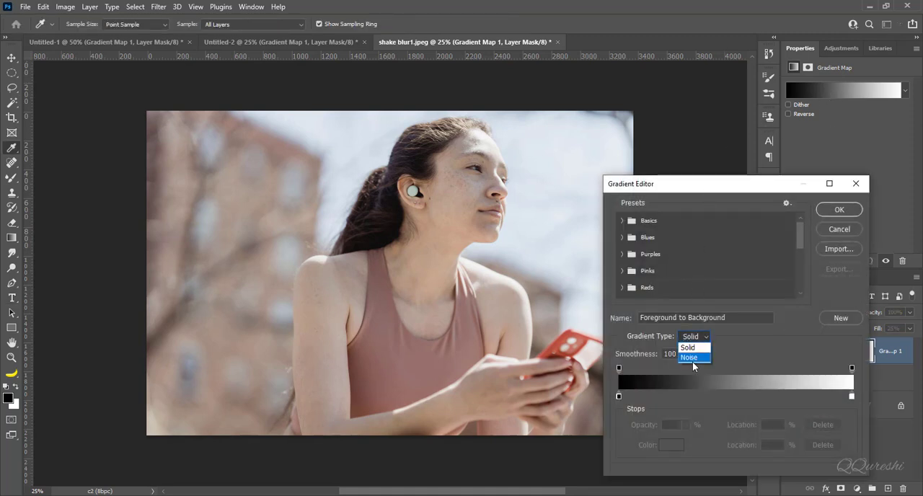
click(681, 352)
double_click(673, 354)
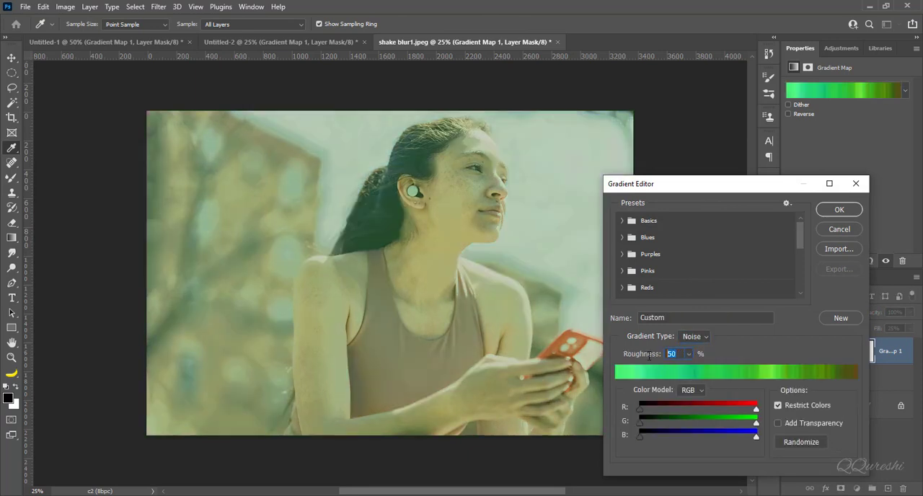
text(10)
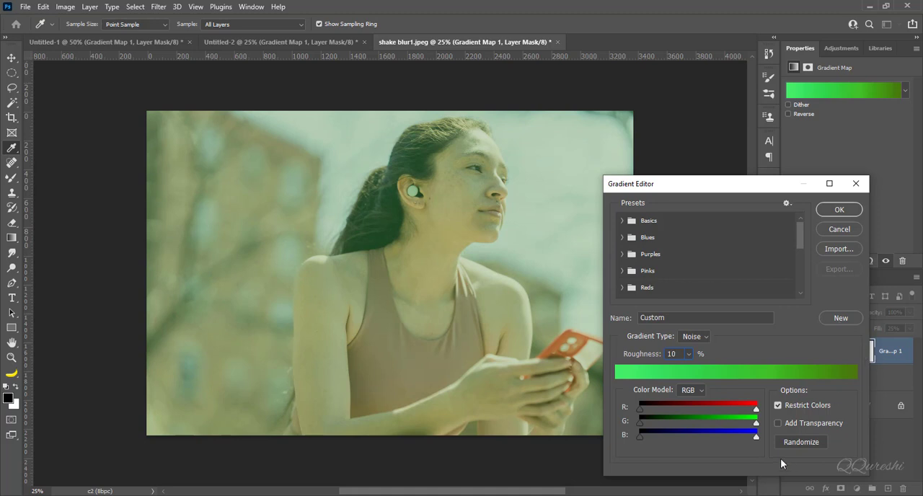
Randomize the portrait's noise gradient until it runs from purple through deep blue to a muted blue-violet, and accept it
click(792, 441)
click(792, 442)
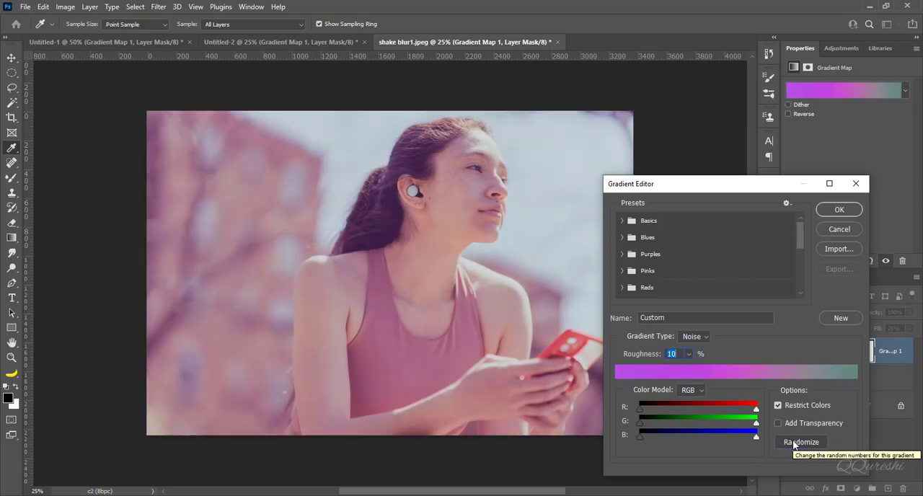
click(792, 441)
click(793, 441)
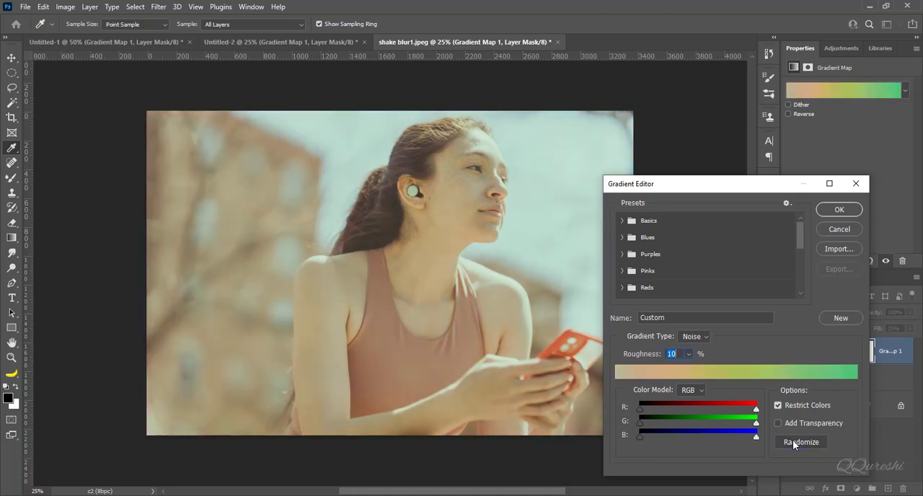
click(792, 442)
click(793, 441)
click(792, 441)
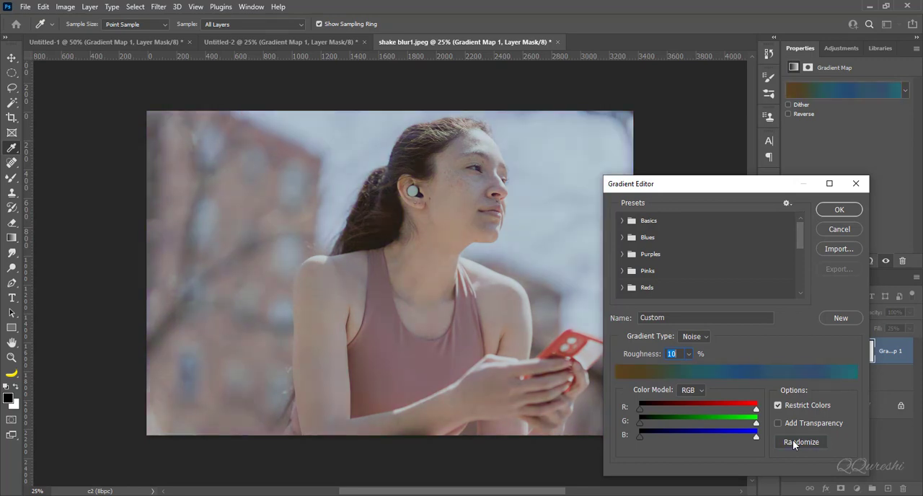
click(793, 441)
click(792, 442)
click(793, 441)
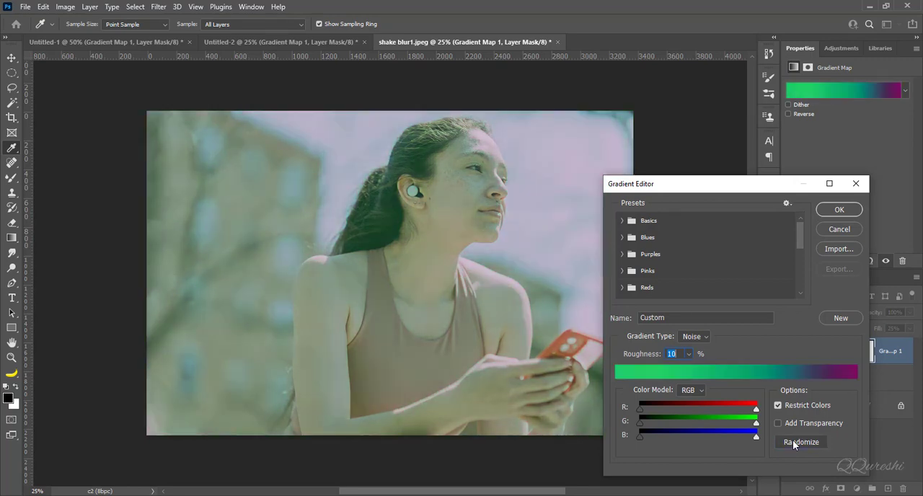
click(792, 442)
click(793, 441)
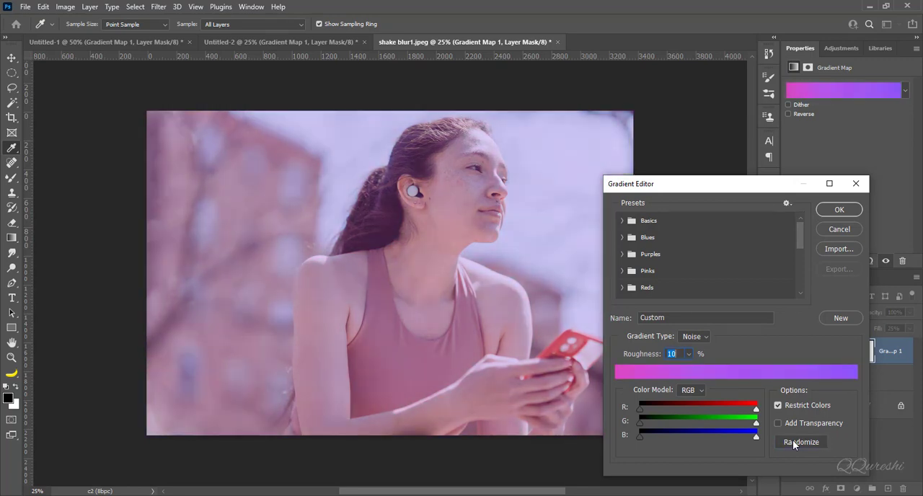
click(793, 441)
click(792, 441)
click(793, 442)
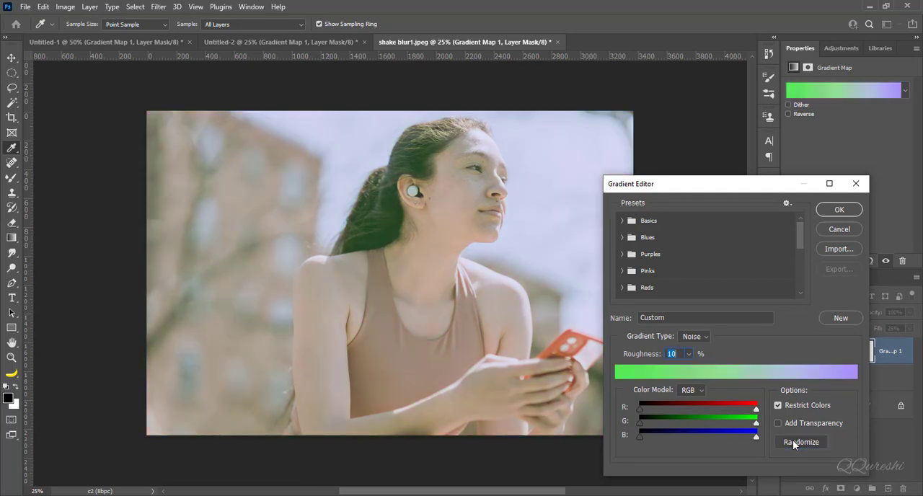
click(792, 441)
click(792, 441)
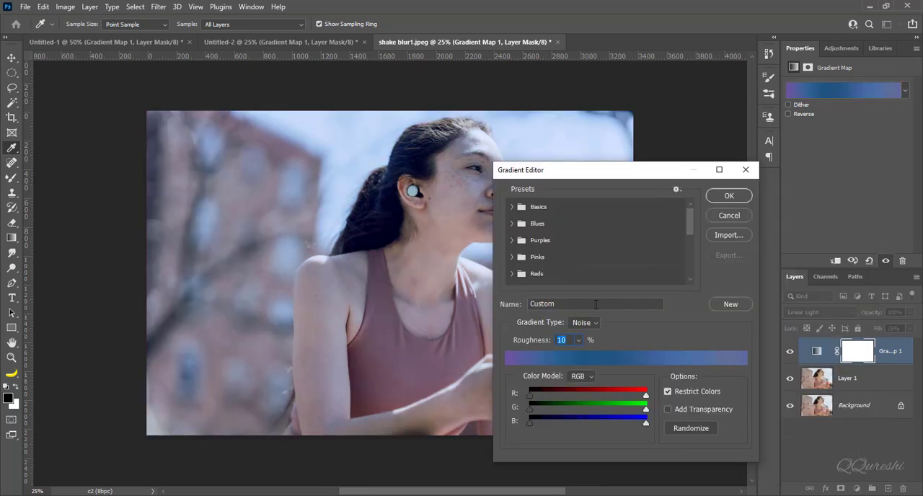
click(722, 197)
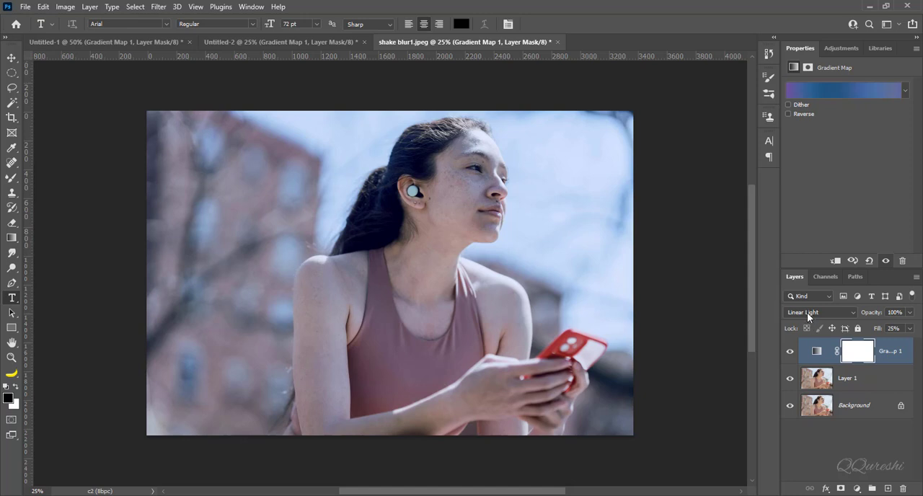
Compare the graded portrait with the original in the Background layer, and restore all layers
alt+click(790, 408)
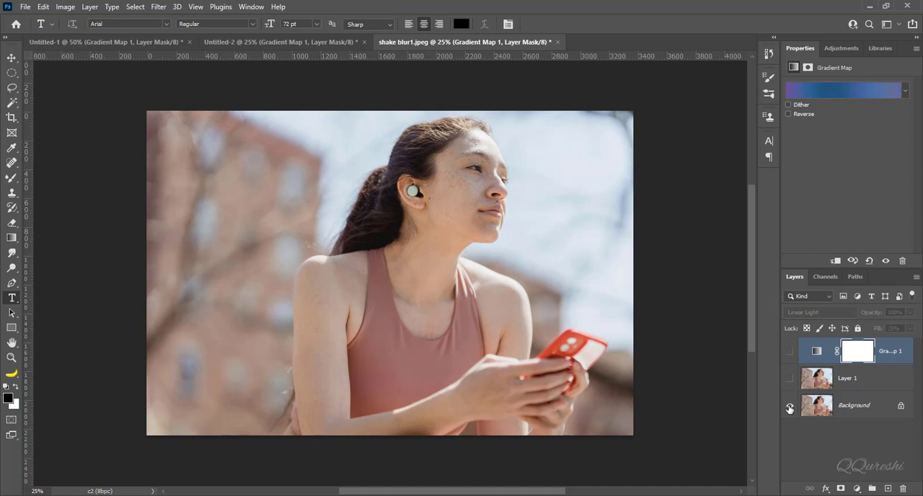
alt+click(790, 408)
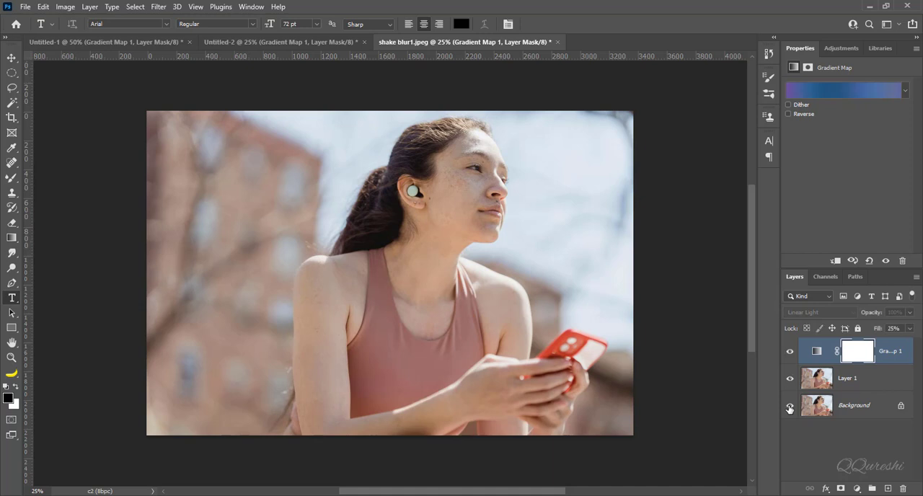